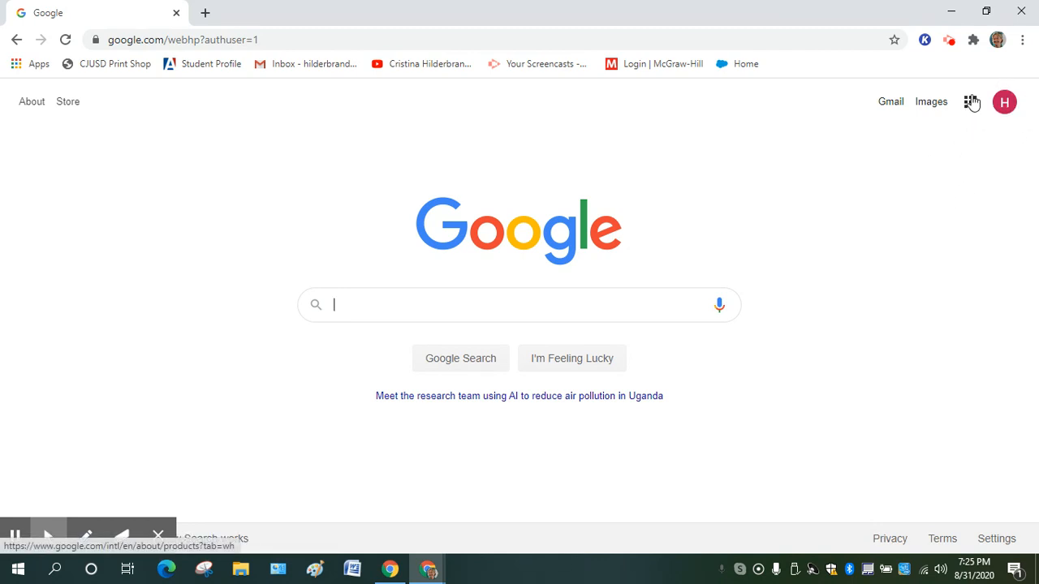
Step: Open Google Classroom and go to the Classwork page of the third listed class, the one for 2020-2021 with the tulip banner
{"action": "left_click", "coordinate": [971, 103]}
{"action": "left_click", "coordinate": [818, 235]}
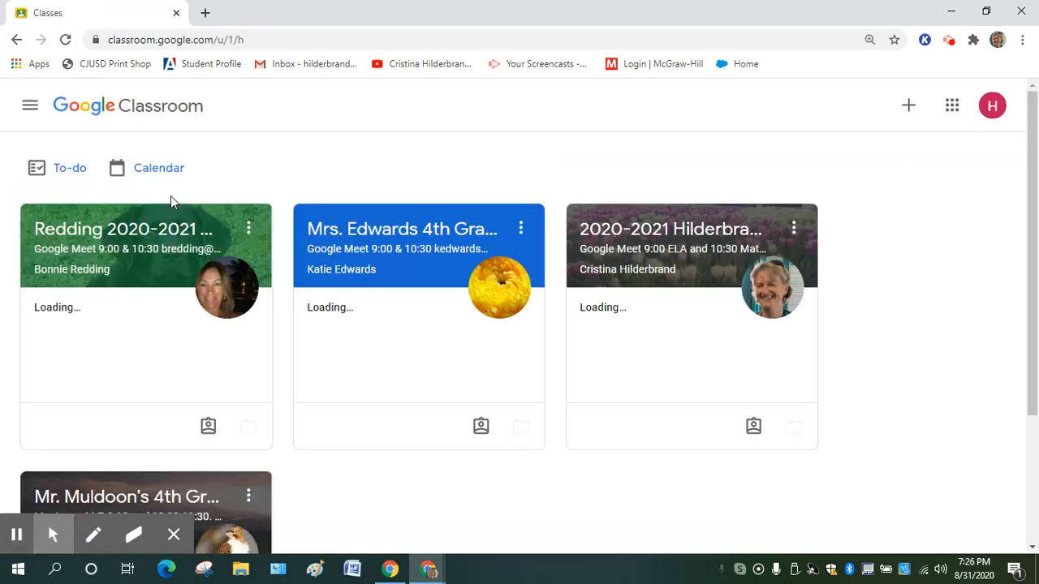
{"action": "left_click", "coordinate": [682, 238]}
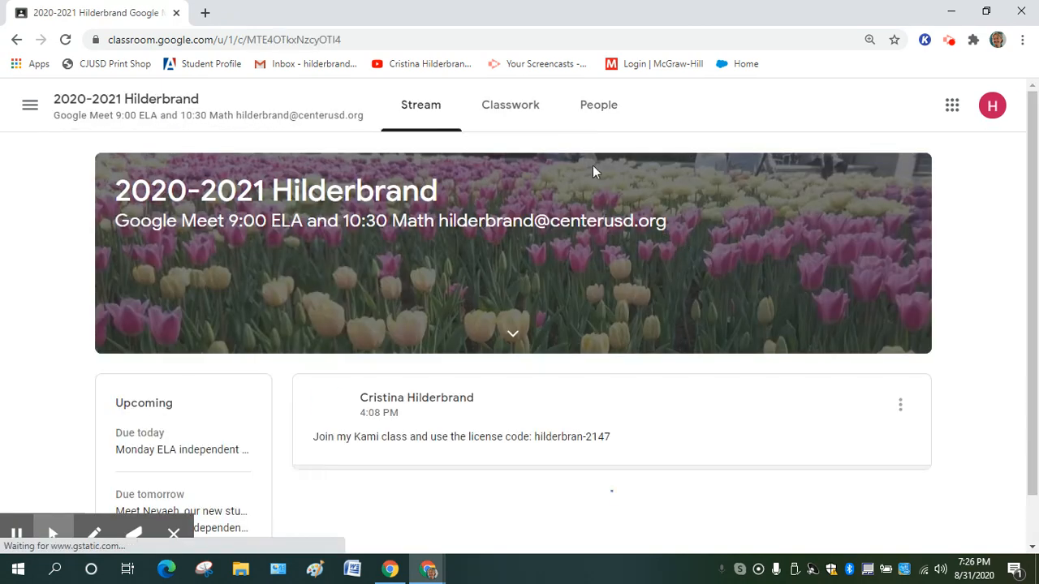
{"action": "left_click", "coordinate": [532, 108]}
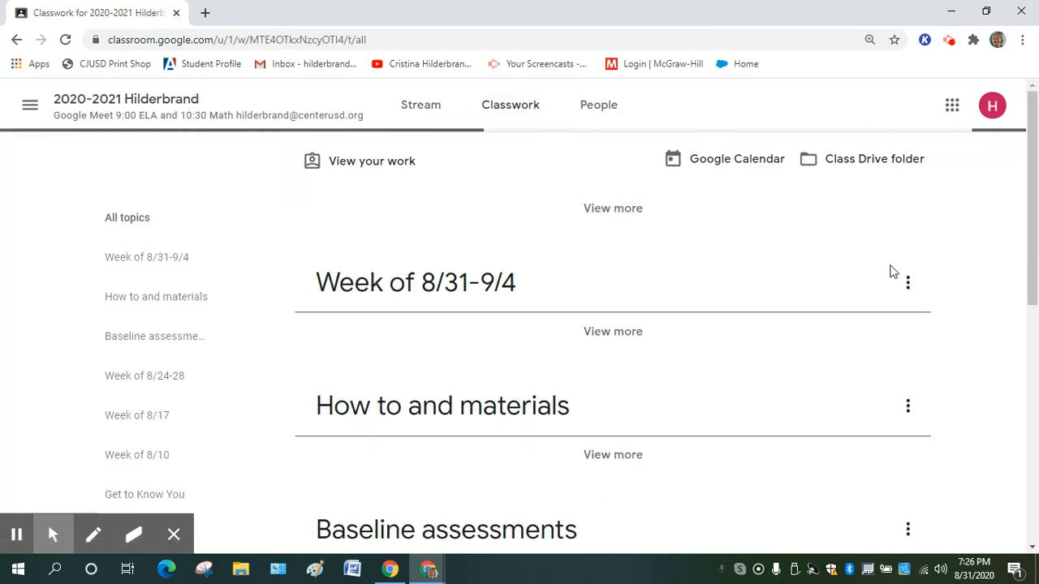
Step: Open the first PDF attached to "Monday math independent work" and launch it for annotation with Kami
{"action": "scroll", "coordinate": [957, 268], "scroll_direction": "down", "scroll_amount": 1}
{"action": "scroll", "coordinate": [957, 268], "scroll_direction": "down", "scroll_amount": 6}
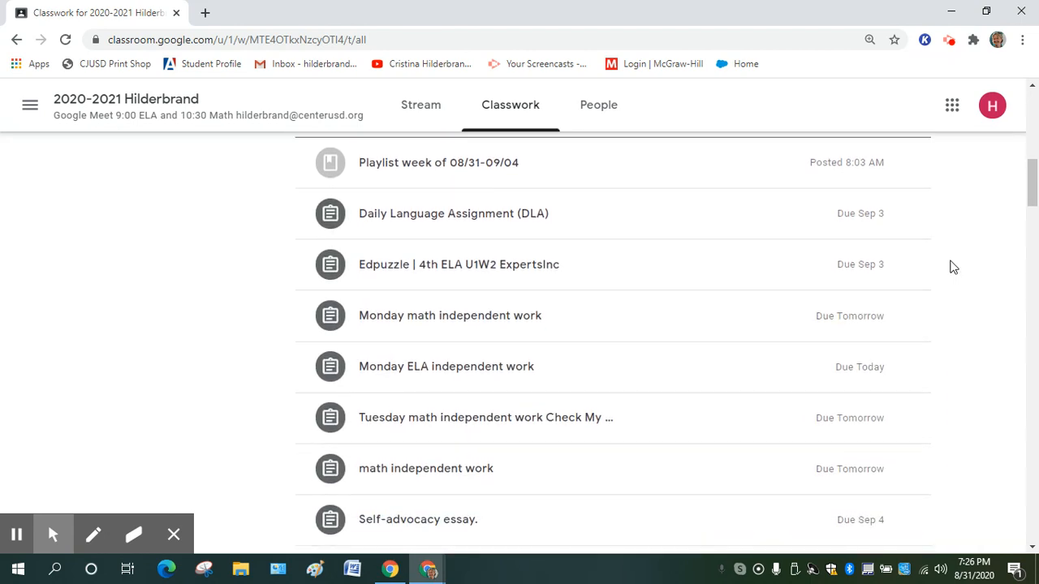
{"action": "scroll", "coordinate": [951, 268], "scroll_direction": "down", "scroll_amount": 1}
{"action": "left_click", "coordinate": [489, 235]}
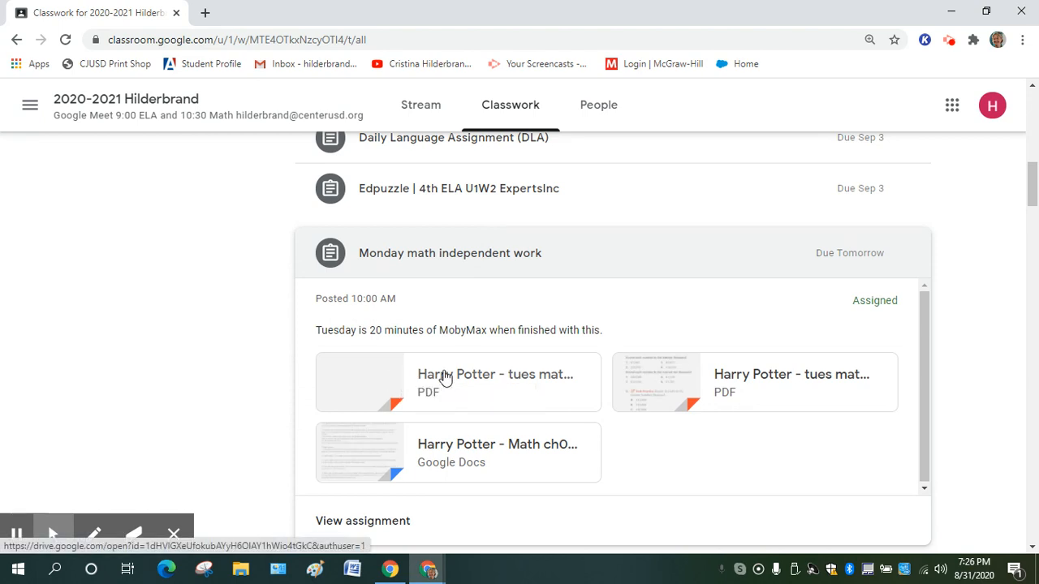
{"action": "left_click", "coordinate": [376, 383]}
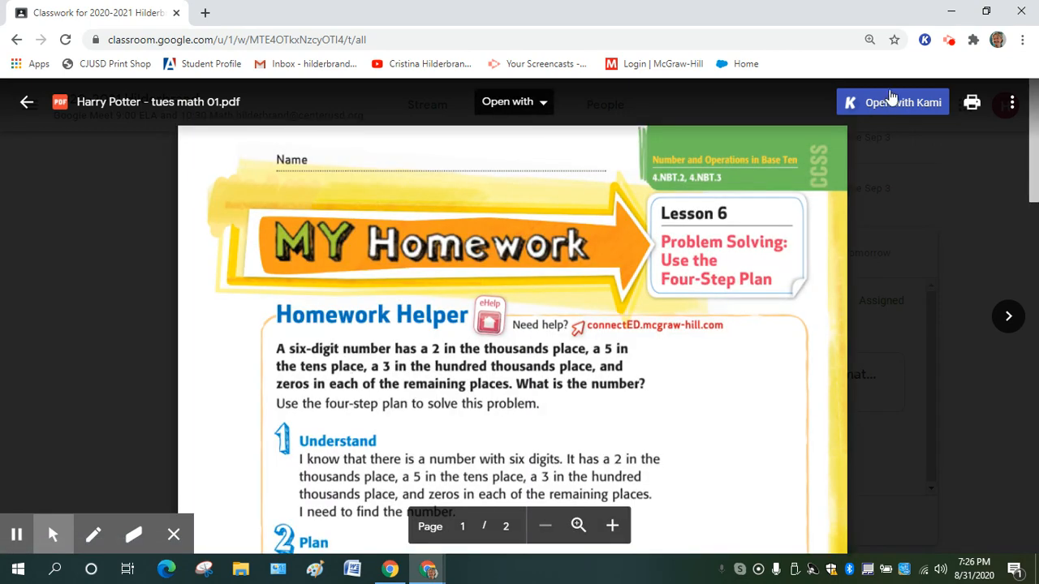
{"action": "left_click", "coordinate": [510, 103]}
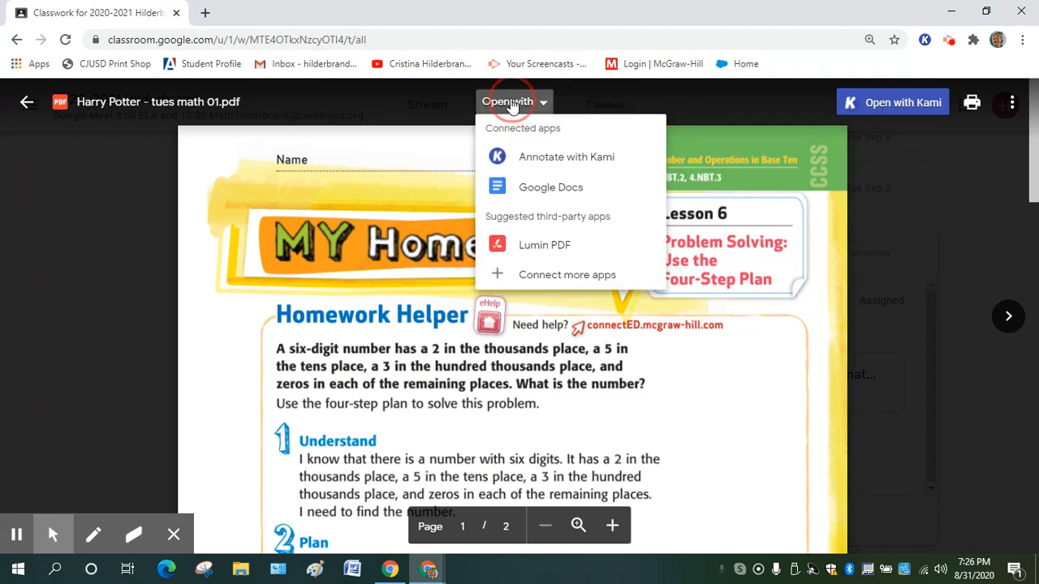
{"action": "left_click", "coordinate": [553, 159]}
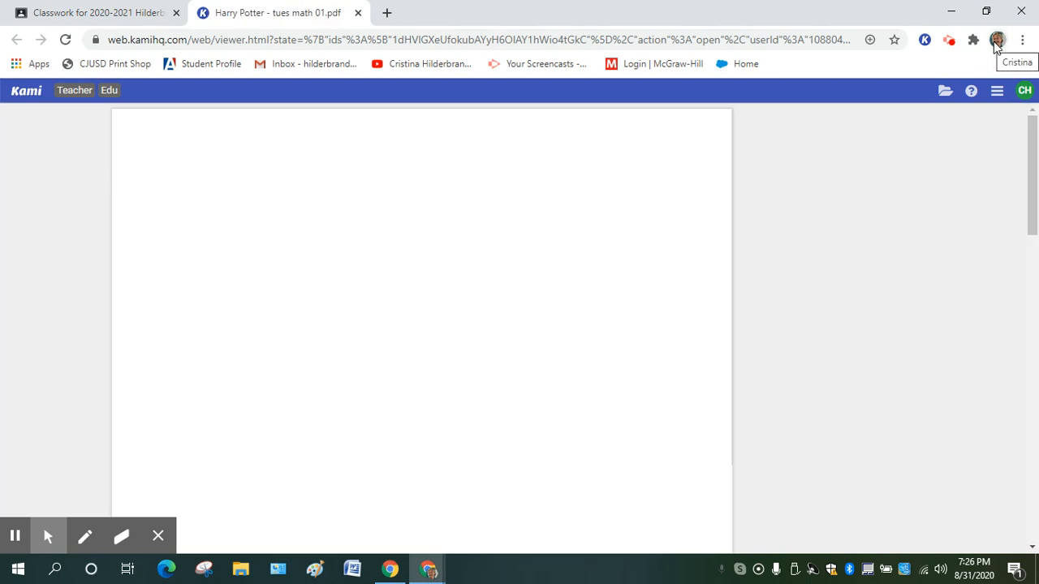
{"action": "left_click", "coordinate": [996, 41]}
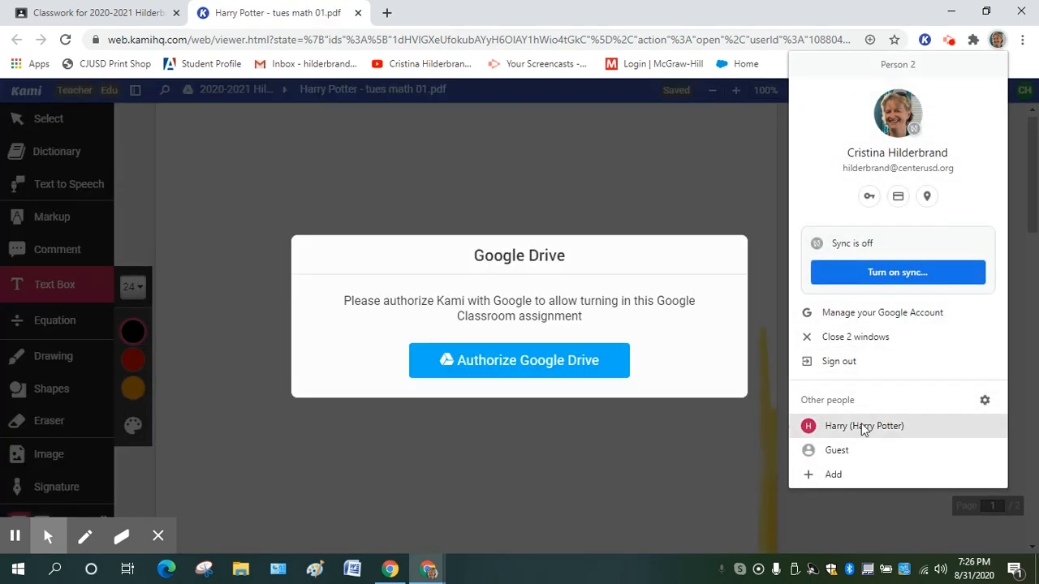
{"action": "left_click", "coordinate": [863, 427]}
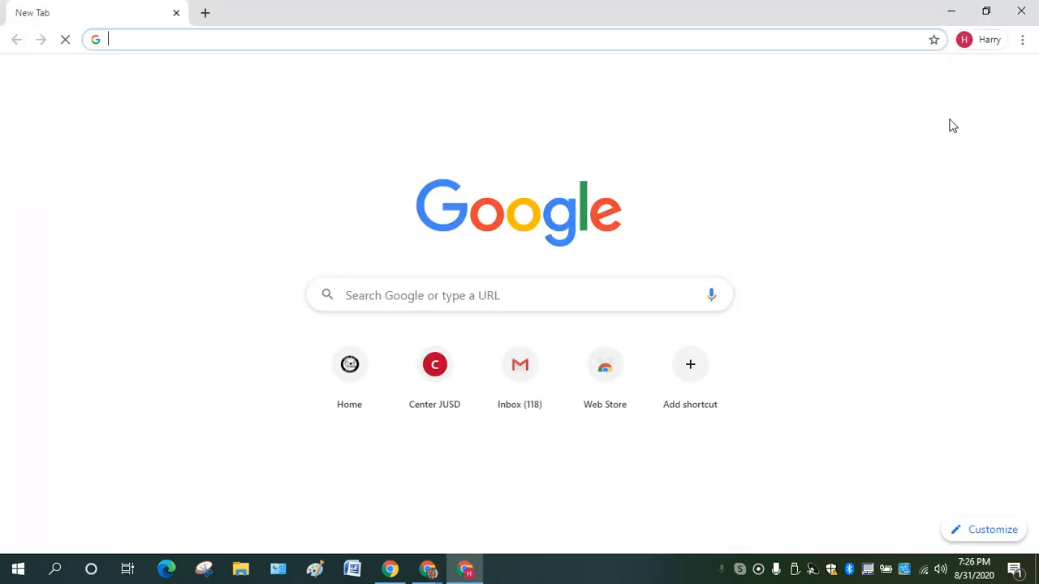
{"action": "left_click", "coordinate": [1021, 13]}
Step: Authorize Kami's access to Google Drive with the student's Google account and allow all the requested permissions
{"action": "left_click", "coordinate": [542, 369]}
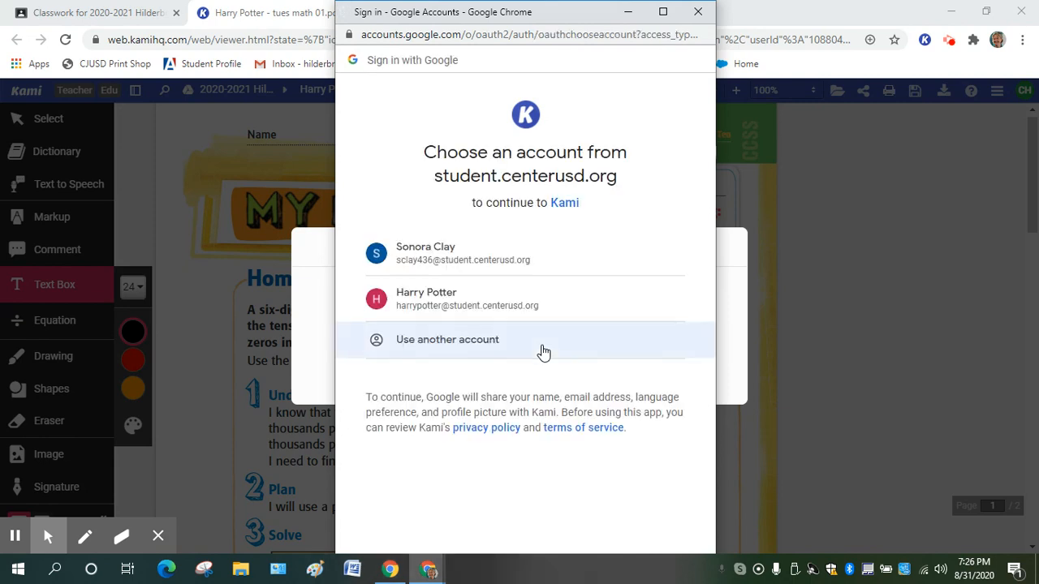
{"action": "left_click", "coordinate": [432, 304]}
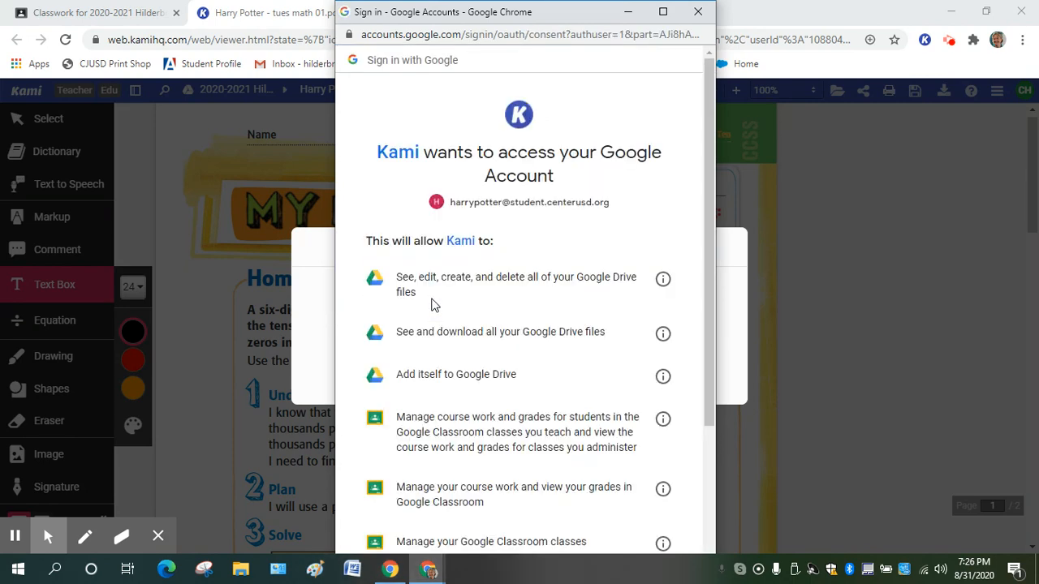
{"action": "scroll", "coordinate": [536, 275], "scroll_direction": "down", "scroll_amount": 3}
{"action": "scroll", "coordinate": [537, 274], "scroll_direction": "up", "scroll_amount": 3}
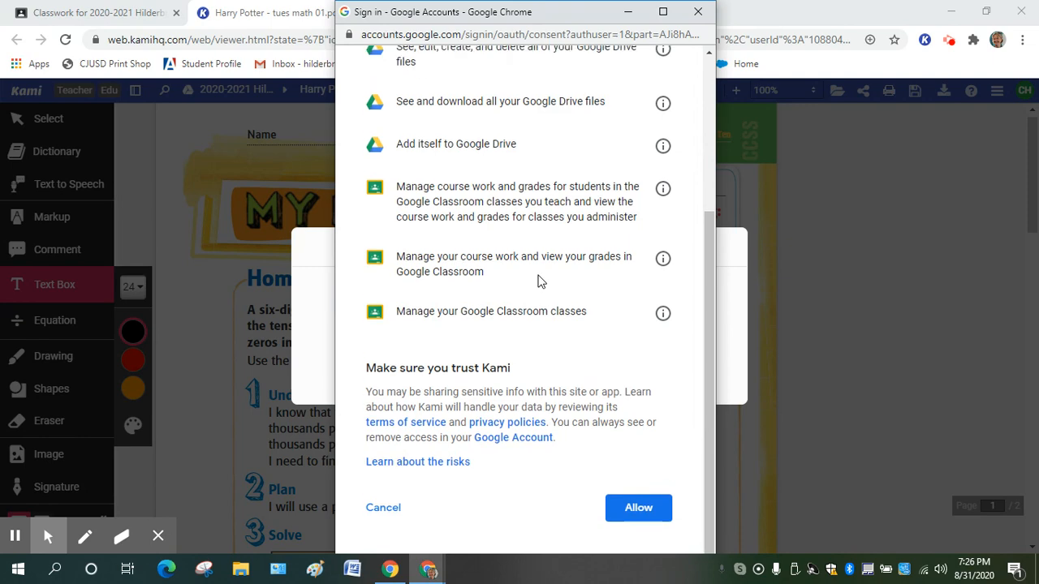
{"action": "scroll", "coordinate": [535, 259], "scroll_direction": "down", "scroll_amount": 3}
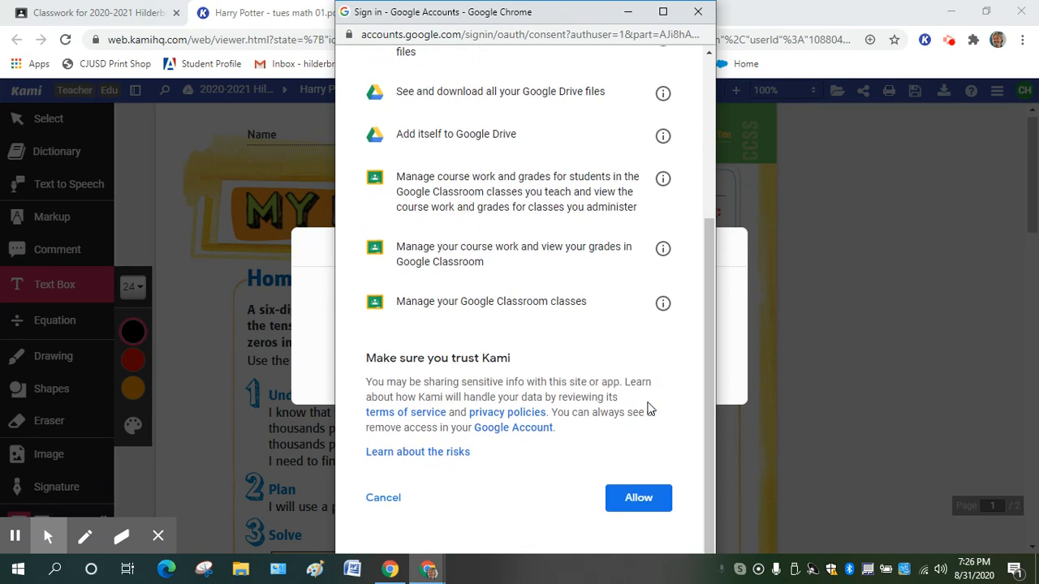
{"action": "left_click", "coordinate": [634, 516]}
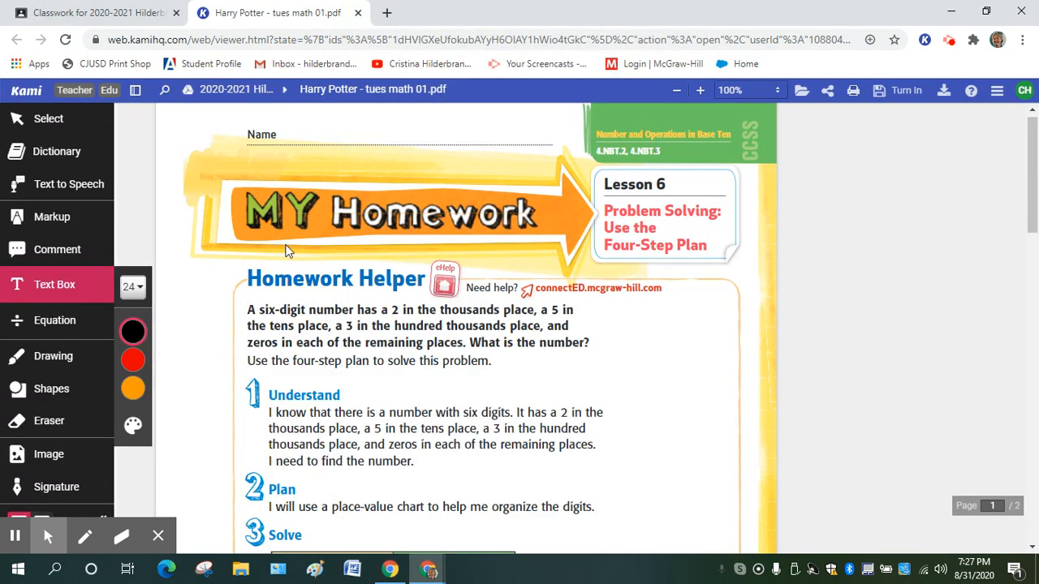
Step: Activate the Text to Speech tool while going through the worksheet's Problem Solving section
{"action": "left_click_drag", "start_coordinate": [1026, 154], "coordinate": [1029, 247]}
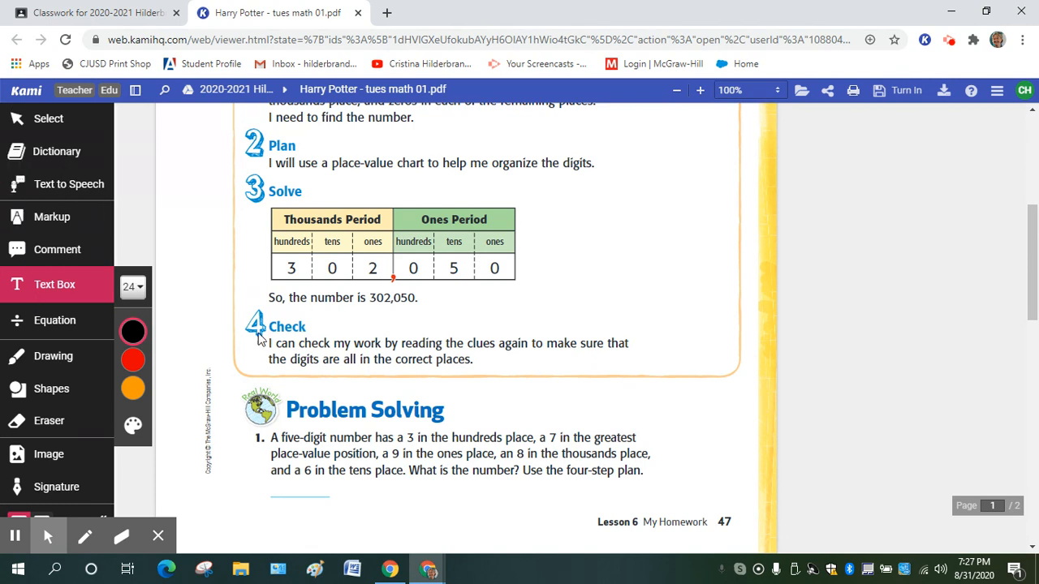
{"action": "left_click", "coordinate": [77, 192]}
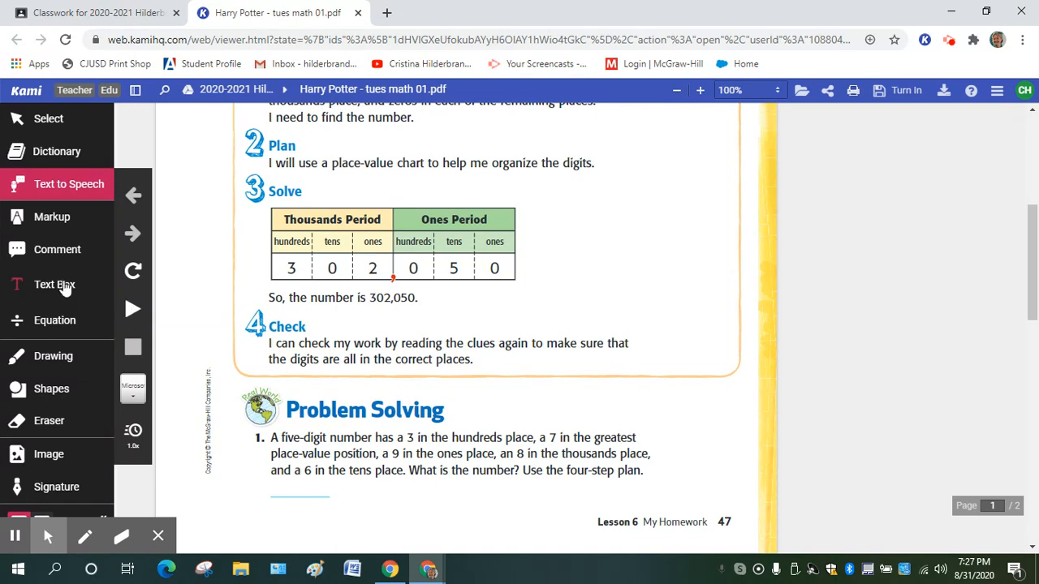
{"action": "scroll", "coordinate": [481, 257], "scroll_direction": "down", "scroll_amount": 2}
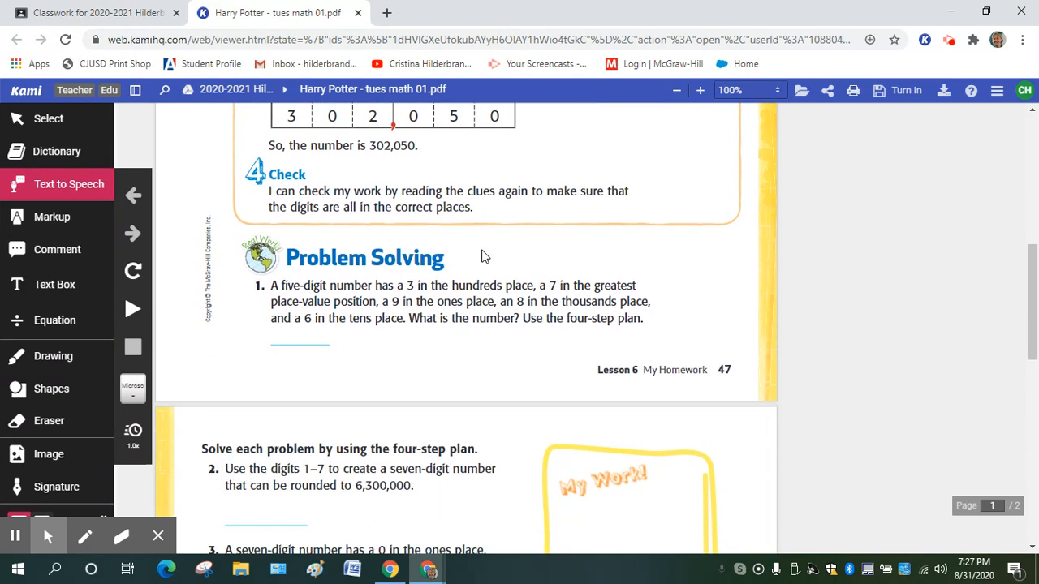
{"action": "scroll", "coordinate": [481, 258], "scroll_direction": "down", "scroll_amount": 1}
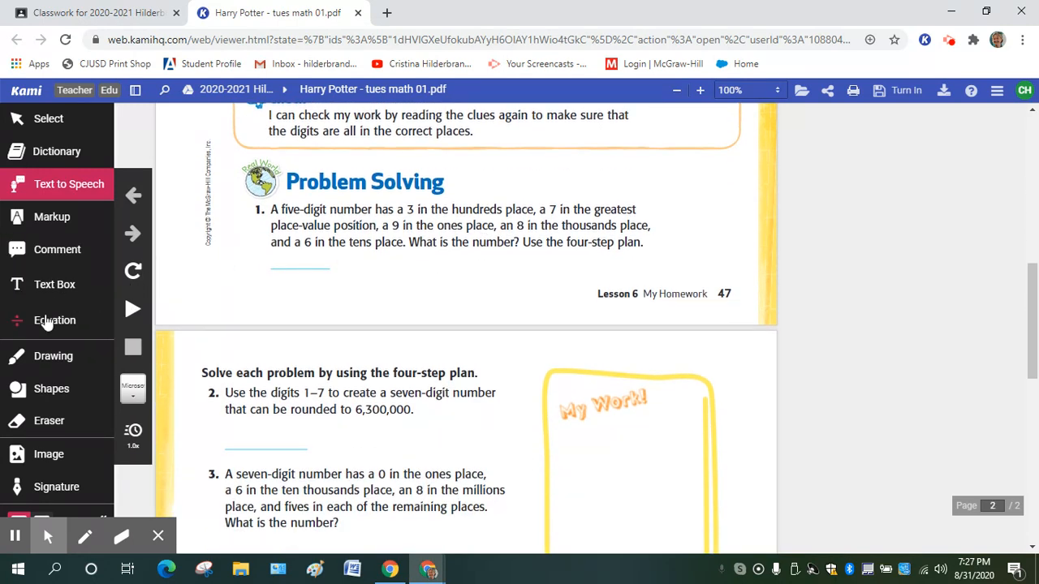
Step: Add a text box reading "my answer" on the answer line of problem 1
{"action": "left_click", "coordinate": [52, 288]}
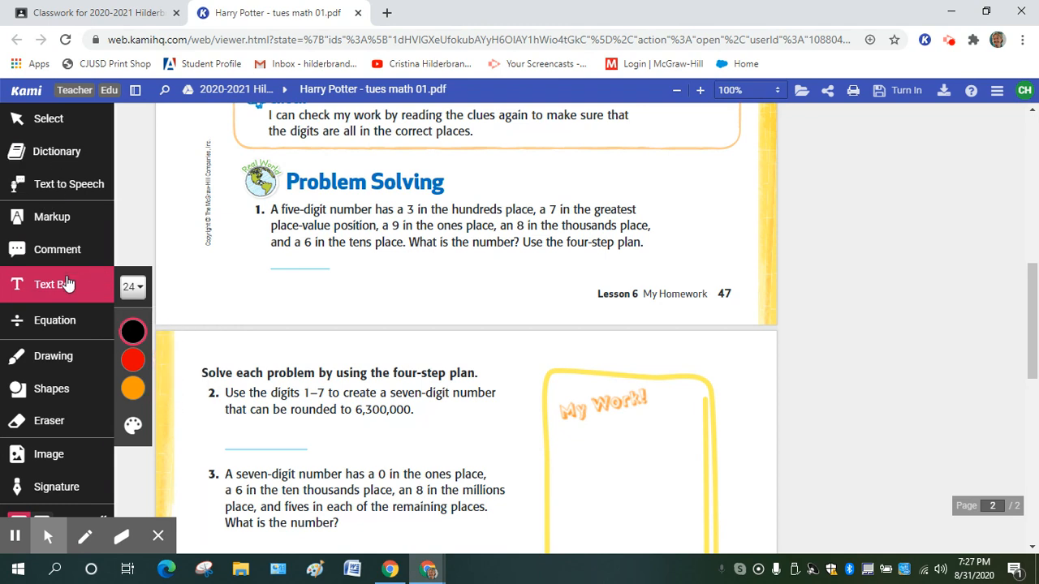
{"action": "mouse_move", "coordinate": [126, 325]}
{"action": "left_click", "coordinate": [274, 260]}
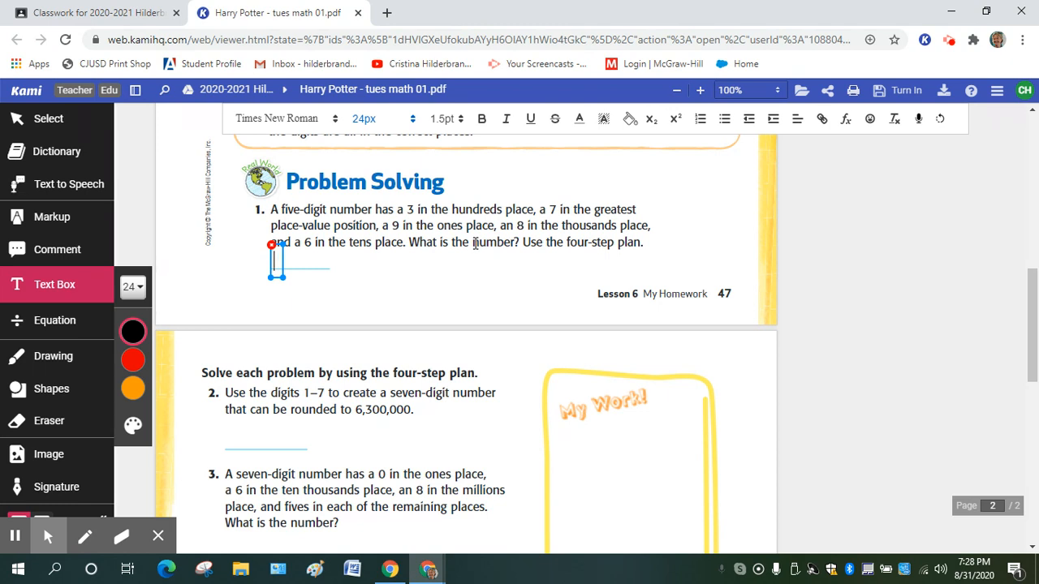
{"action": "type", "text": "my an"}
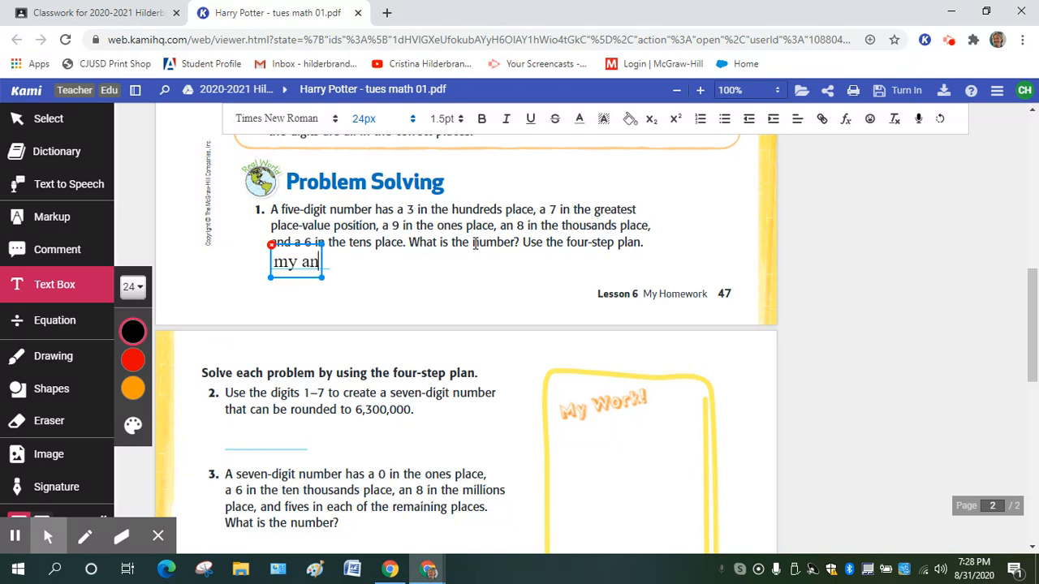
{"action": "type", "text": "swer"}
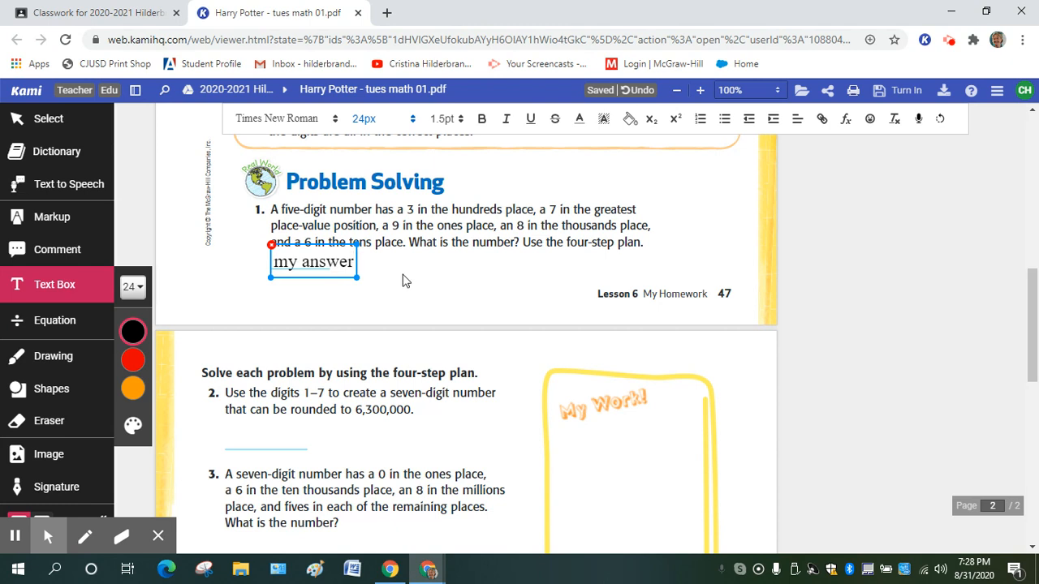
Step: Draw a green freehand place-value chart in the My Work! box, with column lines, a header line and headings th, h, t and o
{"action": "scroll", "coordinate": [397, 281], "scroll_direction": "down", "scroll_amount": 1}
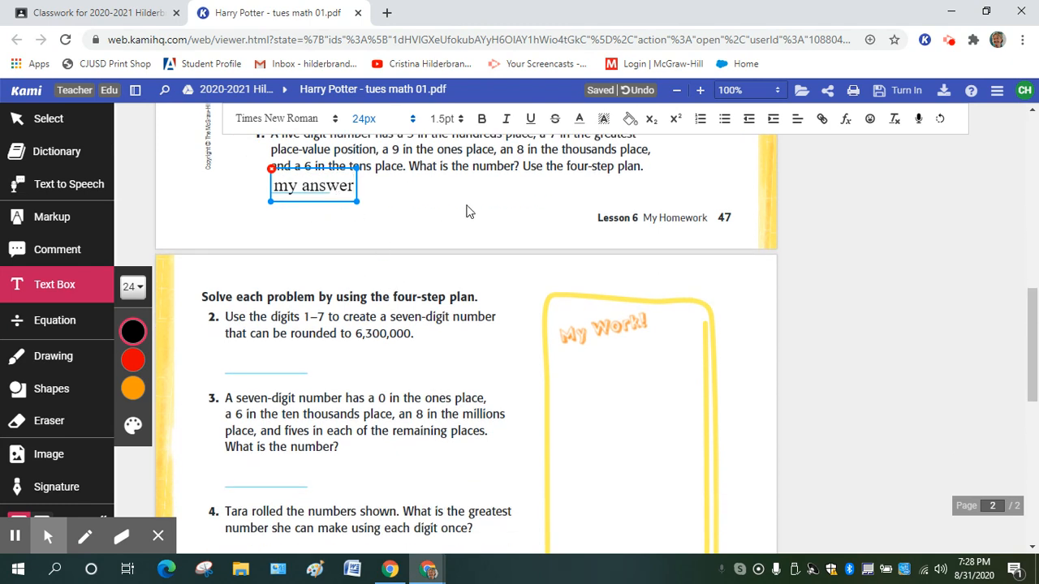
{"action": "left_click", "coordinate": [38, 356]}
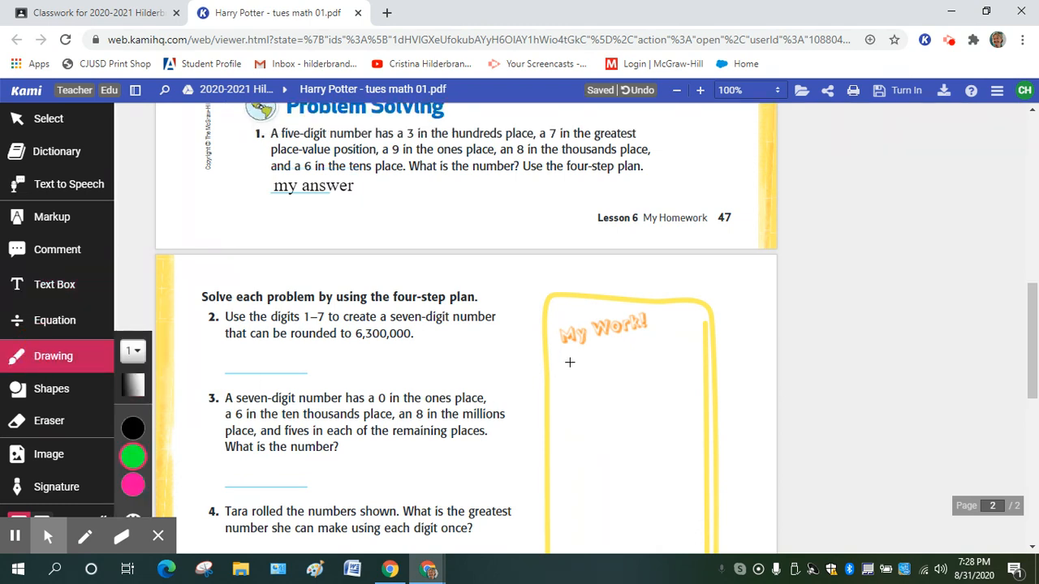
{"action": "left_click_drag", "start_coordinate": [580, 358], "coordinate": [584, 443]}
{"action": "left_click_drag", "start_coordinate": [616, 357], "coordinate": [619, 459]}
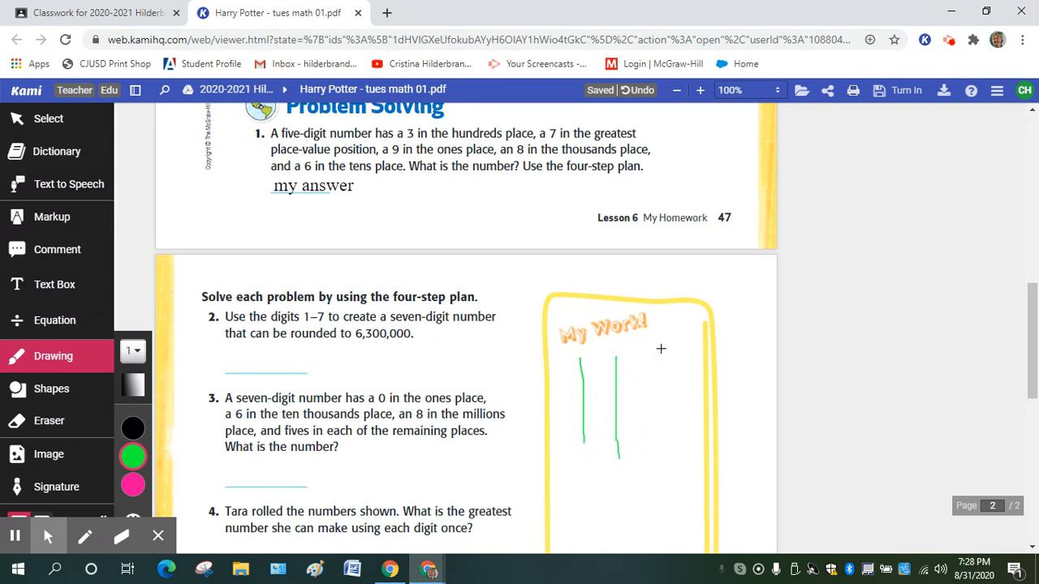
{"action": "left_click_drag", "start_coordinate": [645, 361], "coordinate": [649, 442]}
{"action": "left_click_drag", "start_coordinate": [685, 351], "coordinate": [686, 430]}
{"action": "mouse_move", "coordinate": [663, 328]}
{"action": "left_mouse_down"}
{"action": "mouse_move", "coordinate": [668, 347]}
{"action": "mouse_move", "coordinate": [663, 331]}
{"action": "mouse_move", "coordinate": [631, 360]}
{"action": "mouse_move", "coordinate": [630, 348]}
{"action": "mouse_move", "coordinate": [588, 357]}
{"action": "mouse_move", "coordinate": [594, 346]}
{"action": "mouse_move", "coordinate": [602, 365]}
{"action": "left_mouse_up"}
{"action": "mouse_move", "coordinate": [555, 331]}
{"action": "left_mouse_down"}
{"action": "mouse_move", "coordinate": [554, 355]}
{"action": "mouse_move", "coordinate": [552, 337]}
{"action": "mouse_move", "coordinate": [566, 337]}
{"action": "left_mouse_up"}
{"action": "mouse_move", "coordinate": [563, 334]}
{"action": "left_mouse_down"}
{"action": "mouse_move", "coordinate": [572, 362]}
{"action": "mouse_move", "coordinate": [547, 359]}
{"action": "mouse_move", "coordinate": [698, 351]}
{"action": "left_mouse_up"}
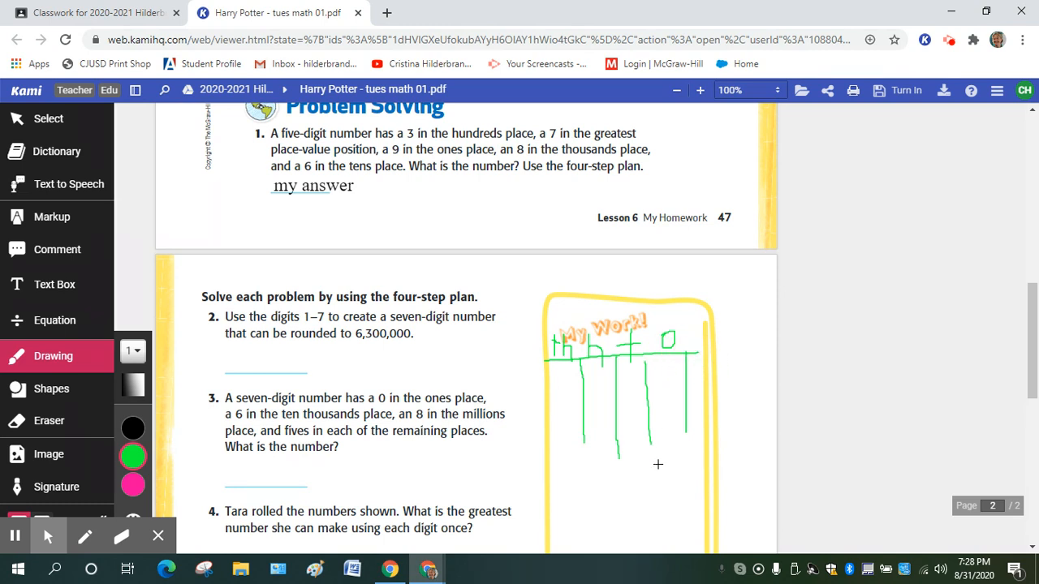
Step: Circle "seven-digit" in problem 3 with a red ellipse shape
{"action": "left_click", "coordinate": [51, 391]}
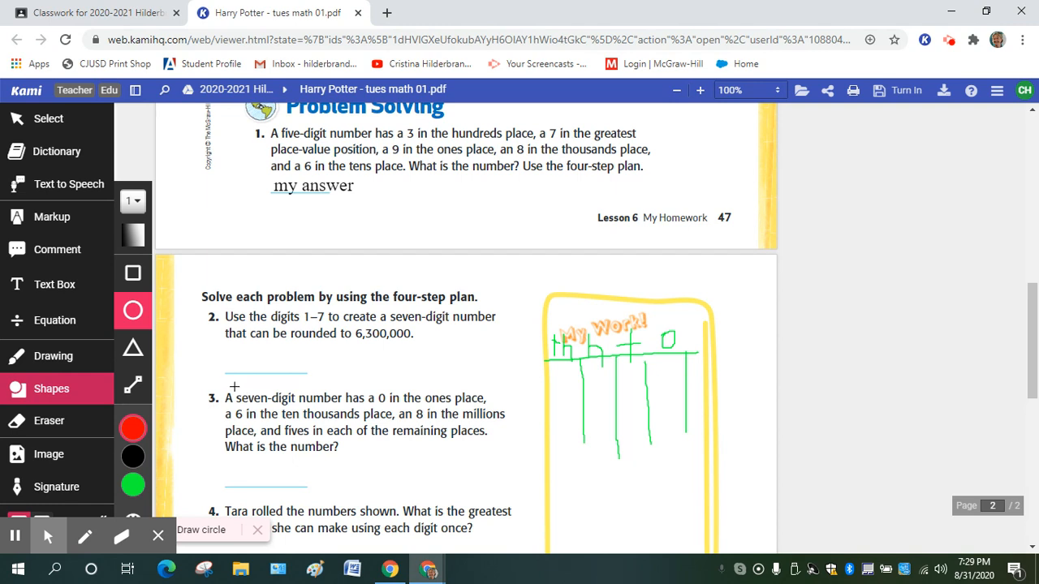
{"action": "left_click", "coordinate": [234, 387]}
{"action": "left_click_drag", "start_coordinate": [236, 388], "coordinate": [302, 409]}
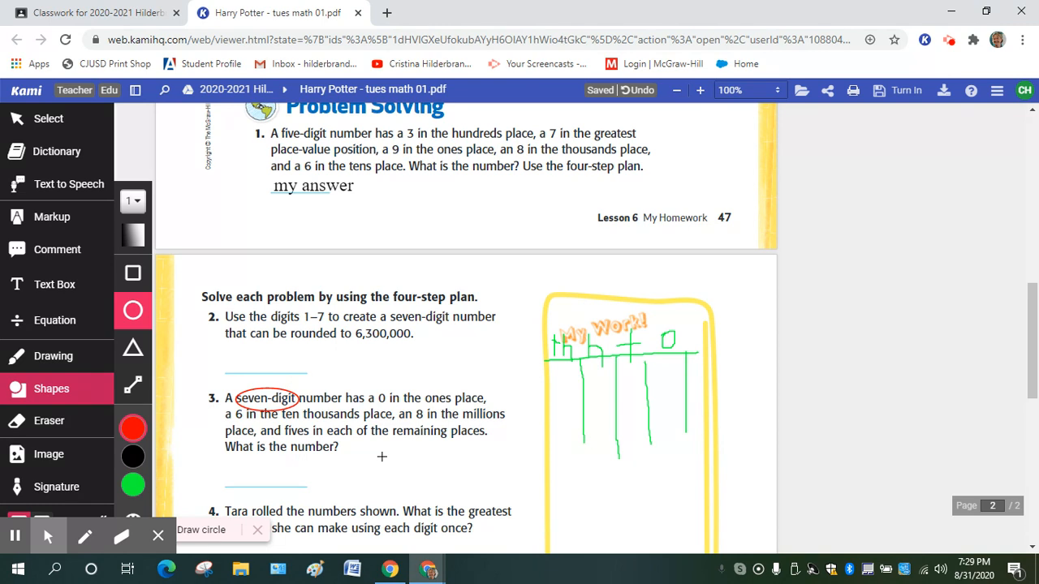
Step: Place a row of four small red circles over the word "remaining" in problem 3
{"action": "left_click", "coordinate": [396, 432]}
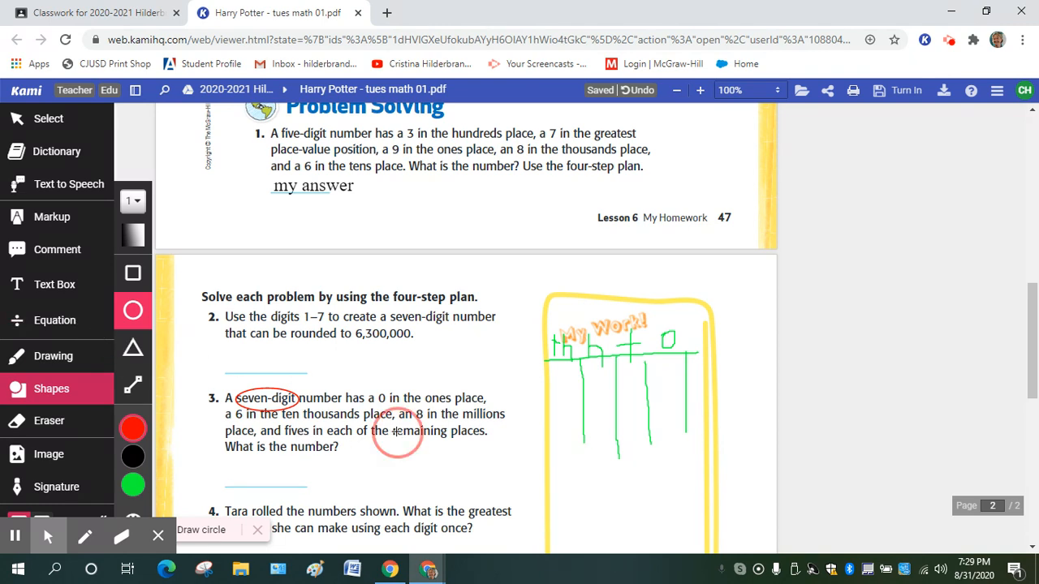
{"action": "left_click", "coordinate": [414, 431]}
{"action": "left_click", "coordinate": [428, 433]}
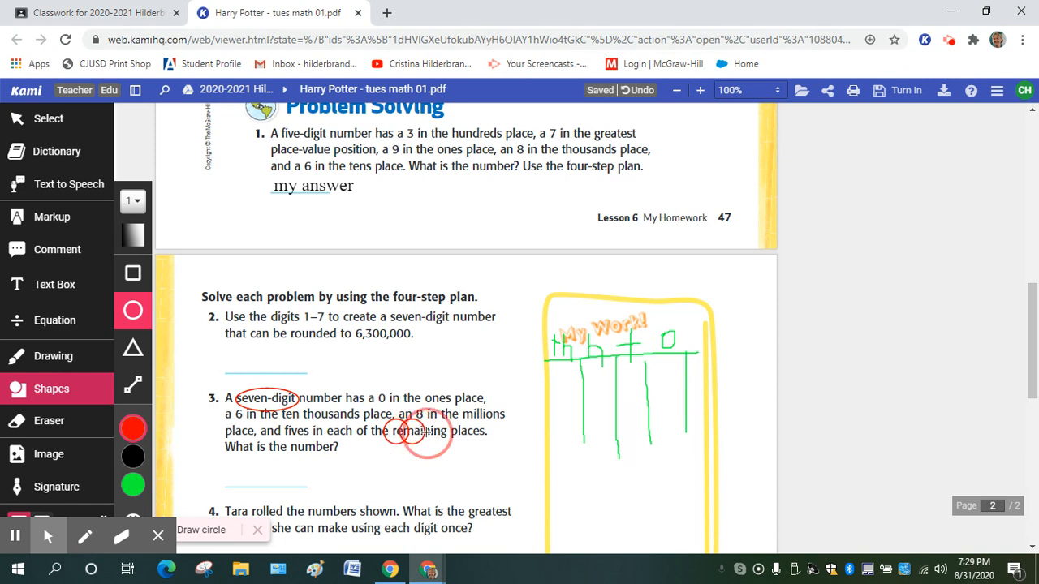
{"action": "left_click", "coordinate": [443, 435]}
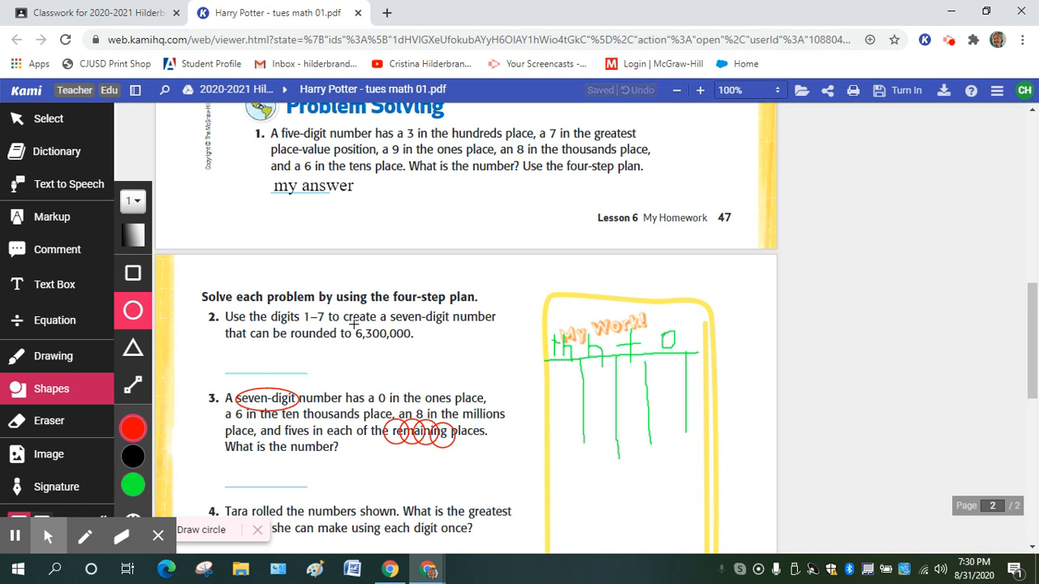
Step: Circle the number 6,300,000 in problem 2 with a red ellipse shape
{"action": "left_click", "coordinate": [355, 324]}
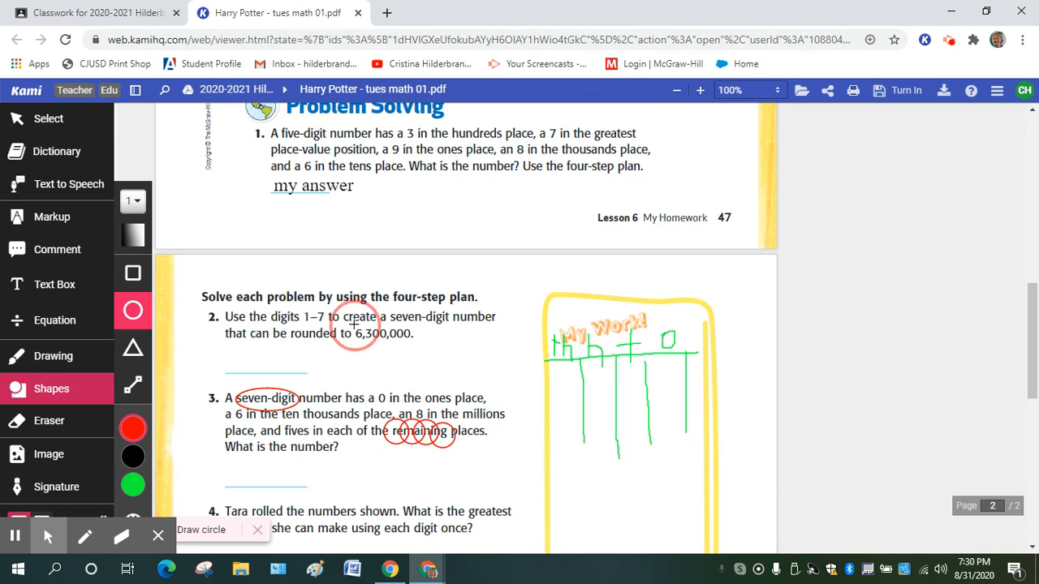
{"action": "left_click_drag", "start_coordinate": [375, 339], "coordinate": [417, 343]}
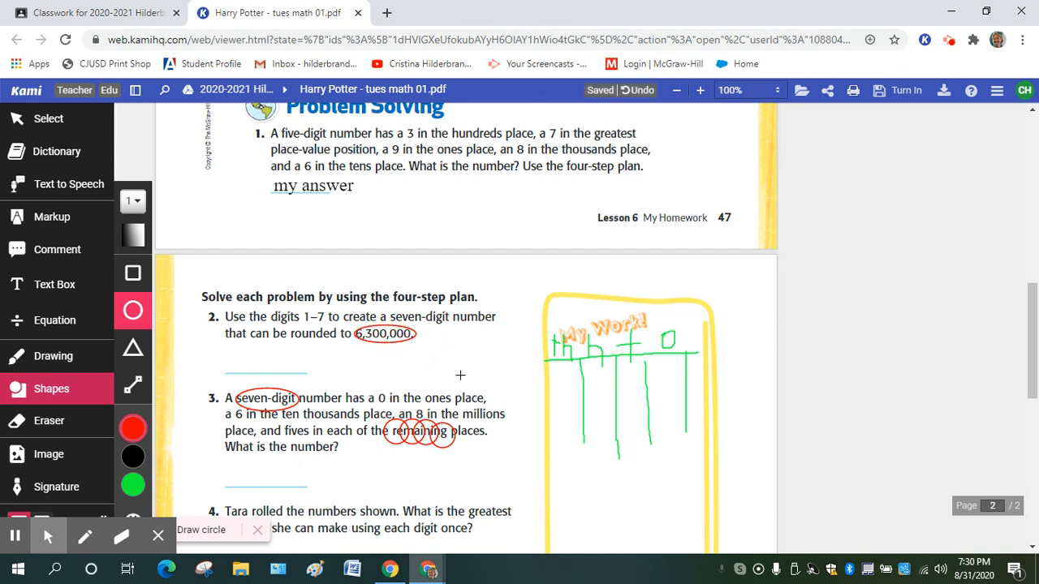
Step: Frame "What is the number?" in problem 3 with a red rectangle and erase the four red circles over "remaining"
{"action": "left_click", "coordinate": [133, 273]}
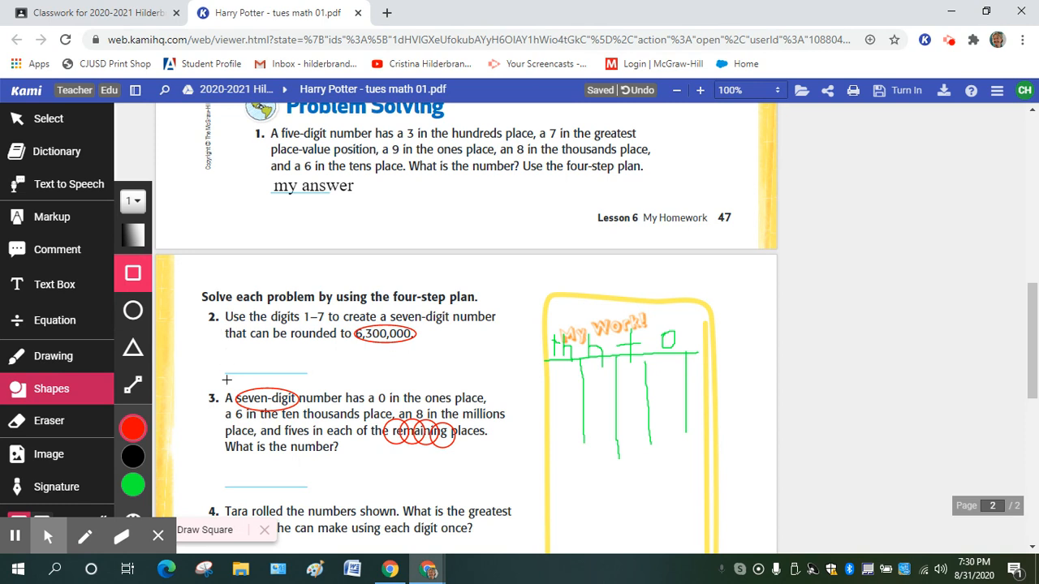
{"action": "left_click_drag", "start_coordinate": [218, 438], "coordinate": [342, 456]}
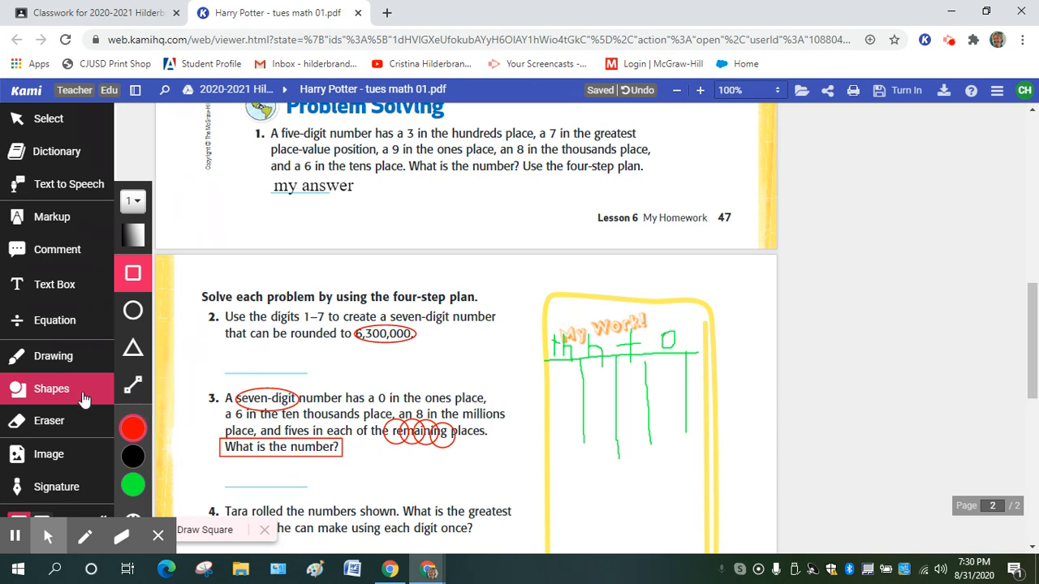
{"action": "left_click", "coordinate": [63, 423]}
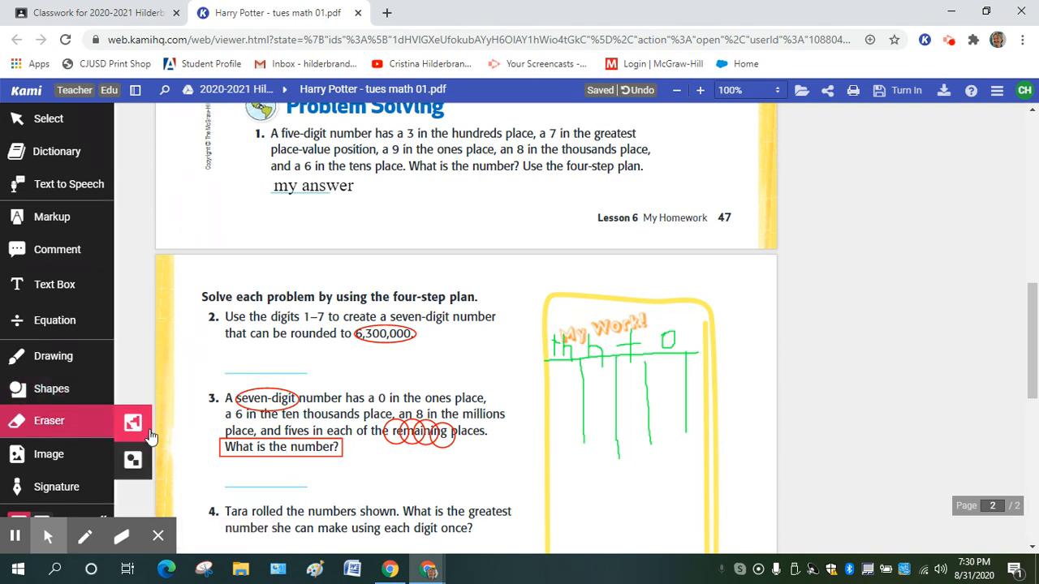
{"action": "mouse_move", "coordinate": [379, 440]}
{"action": "left_mouse_down"}
{"action": "mouse_move", "coordinate": [394, 447]}
{"action": "mouse_move", "coordinate": [441, 431]}
{"action": "mouse_move", "coordinate": [441, 452]}
{"action": "mouse_move", "coordinate": [461, 471]}
{"action": "left_mouse_up"}
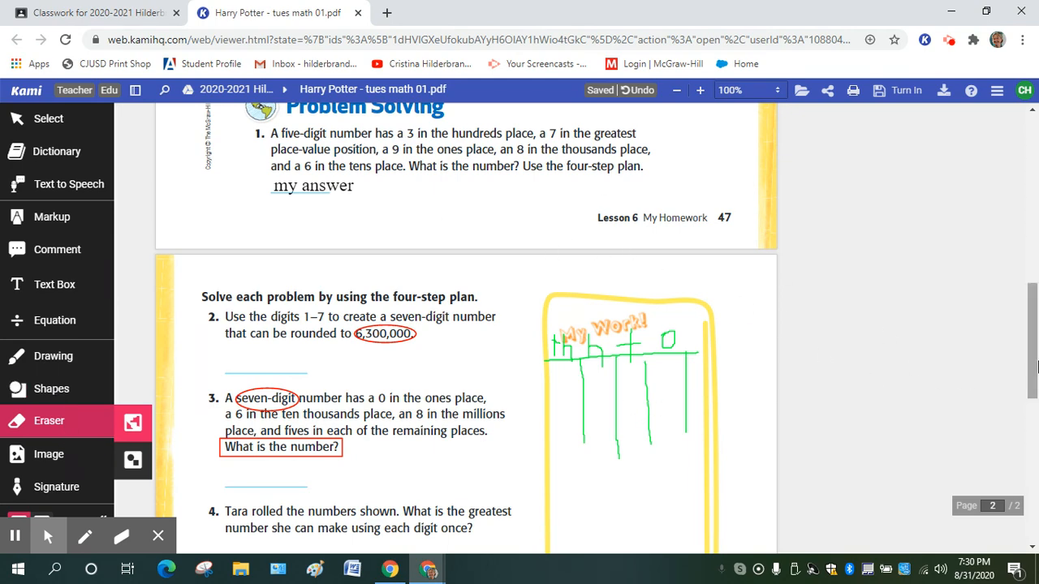
Step: Switch back to the Select tool and turn in the "Monday math independent work" assignment, confirming its submission in Google Classroom
{"action": "left_click_drag", "start_coordinate": [1035, 366], "coordinate": [1003, 392]}
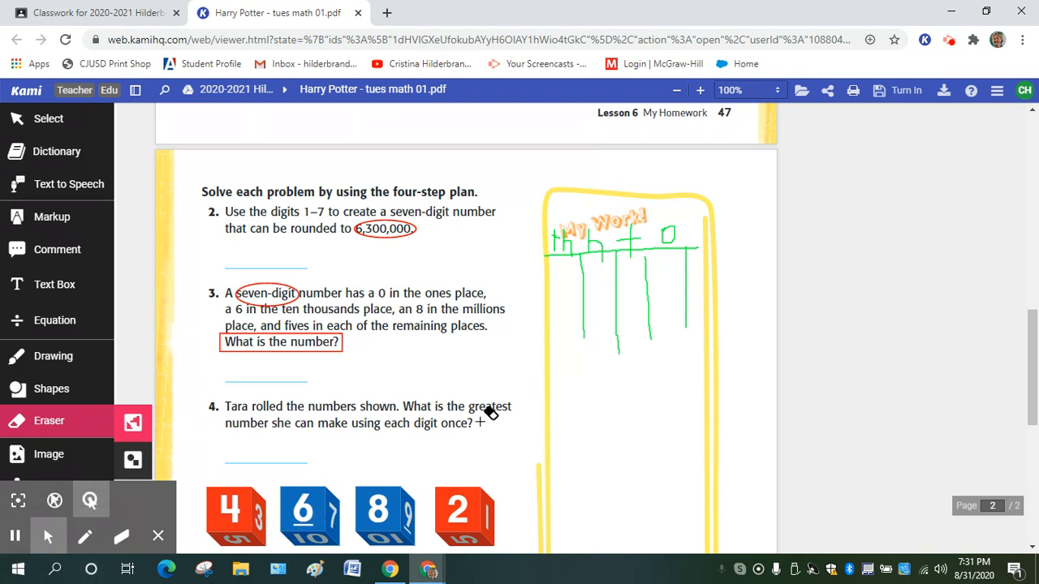
{"action": "left_click", "coordinate": [47, 119]}
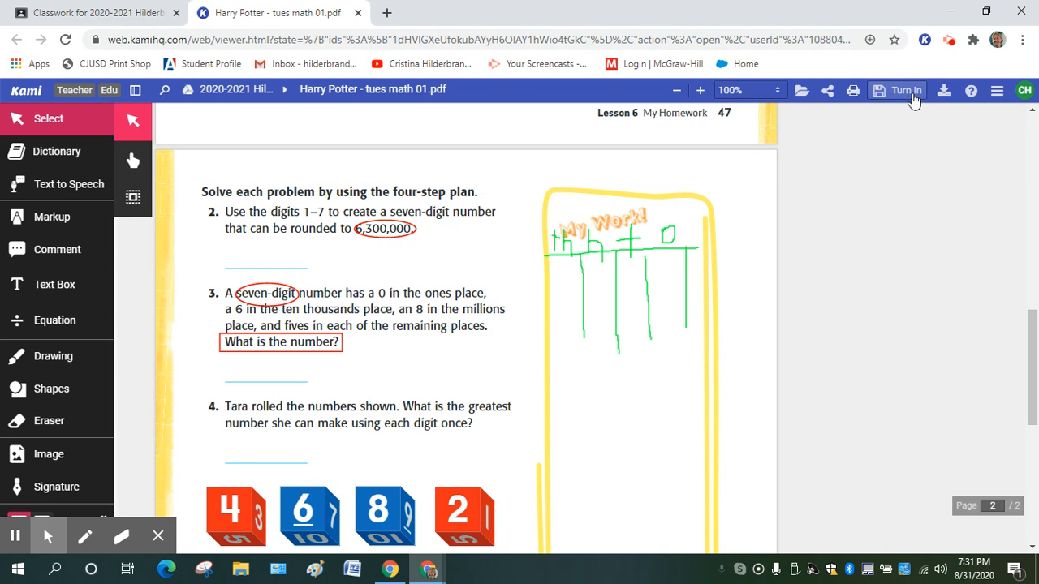
{"action": "left_click", "coordinate": [898, 95]}
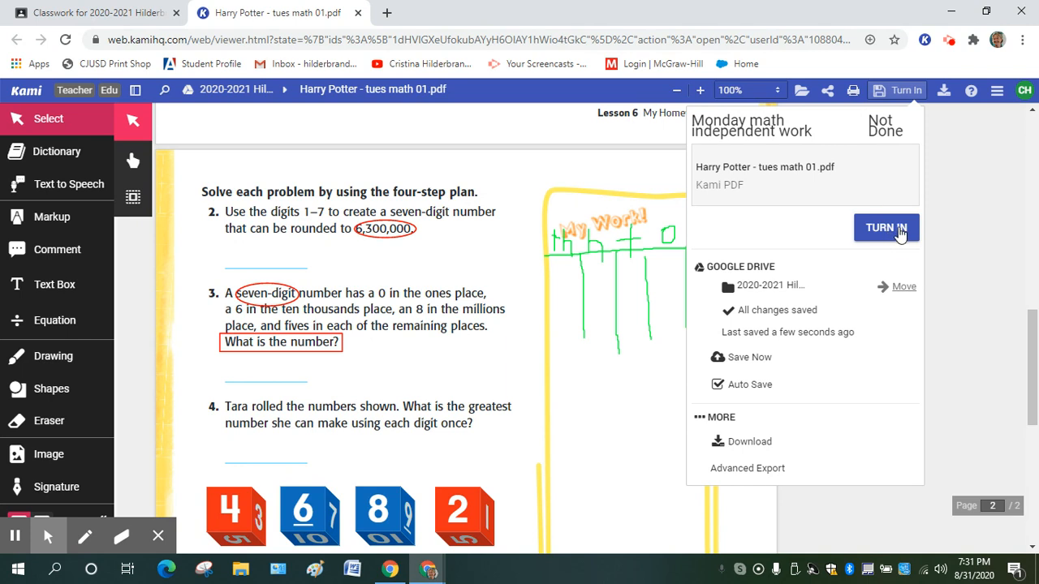
{"action": "left_click", "coordinate": [886, 228]}
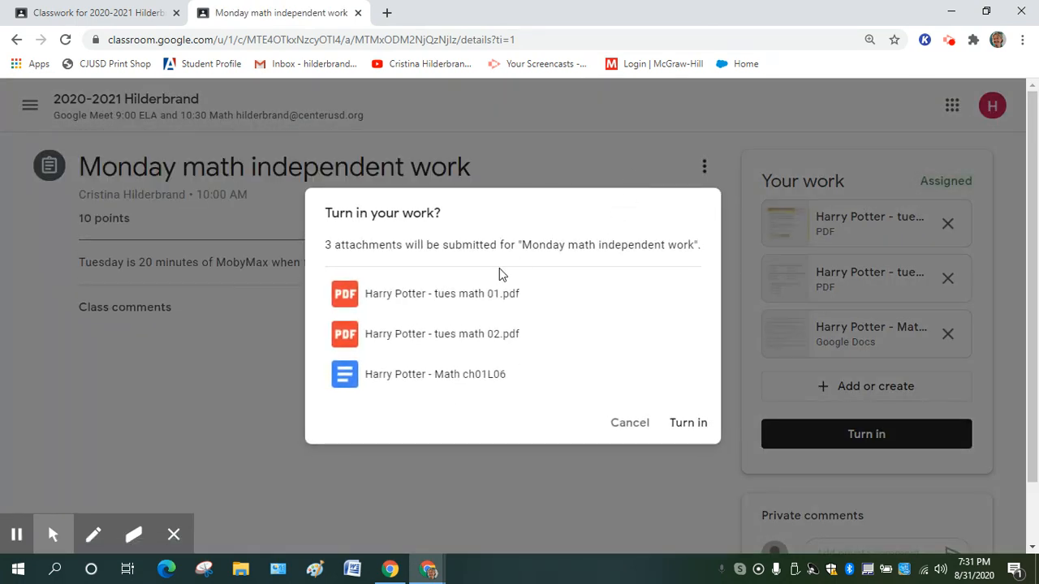
{"action": "left_click", "coordinate": [689, 423]}
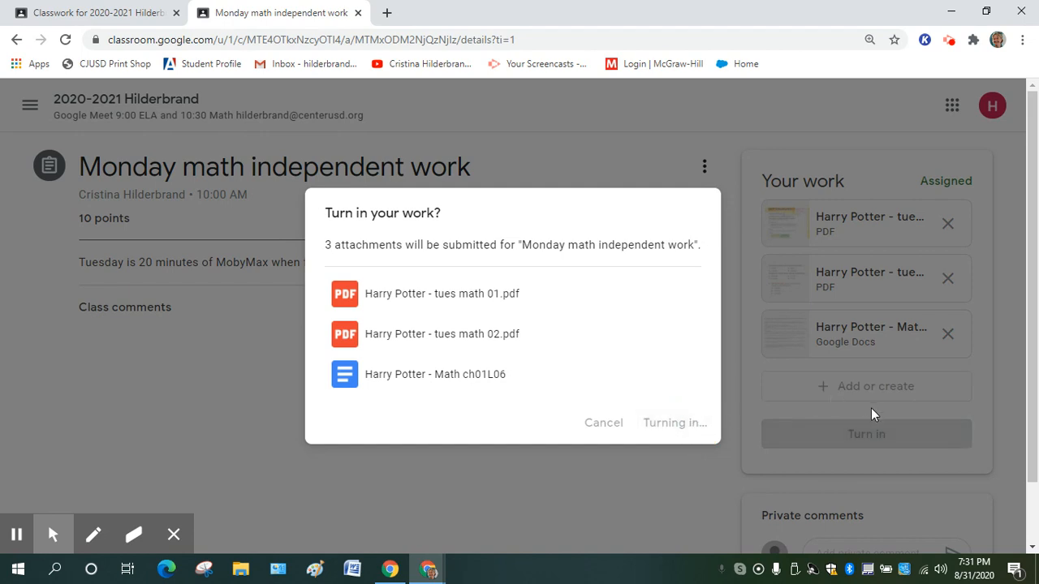